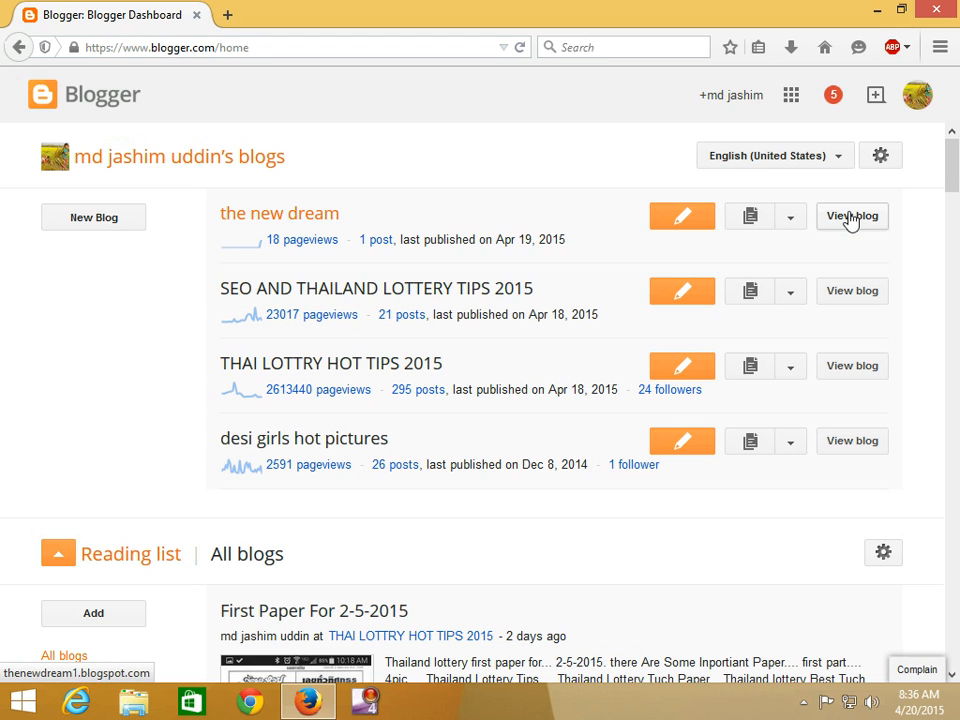
# - Open the settings of the blog "the new dream", closing the blank pop-up window that interrupts
pyautogui.click(786, 221)
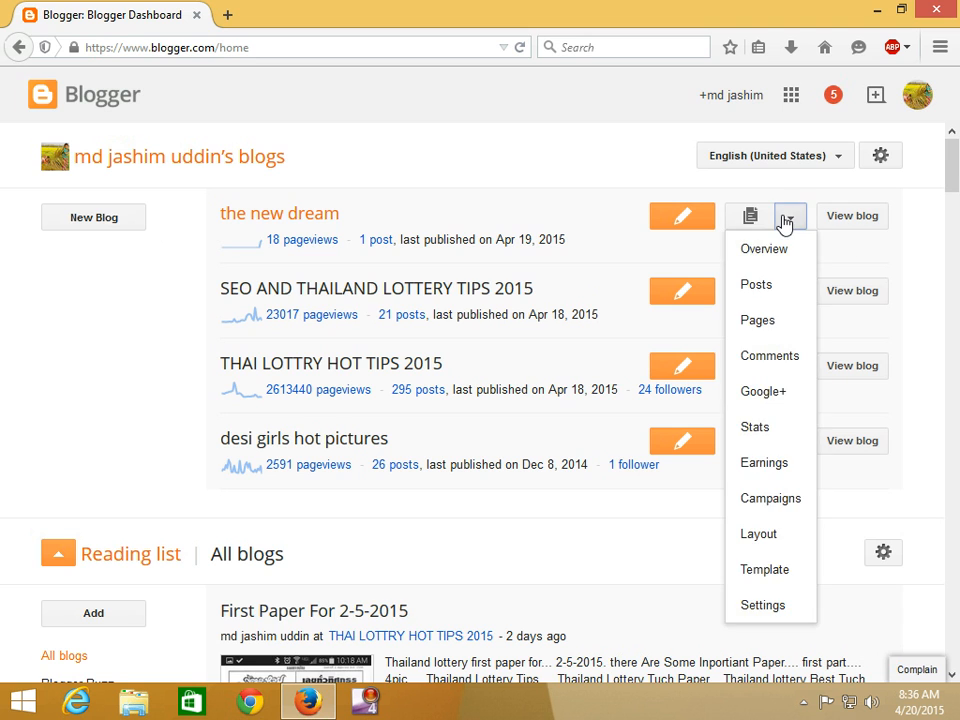
pyautogui.click(774, 261)
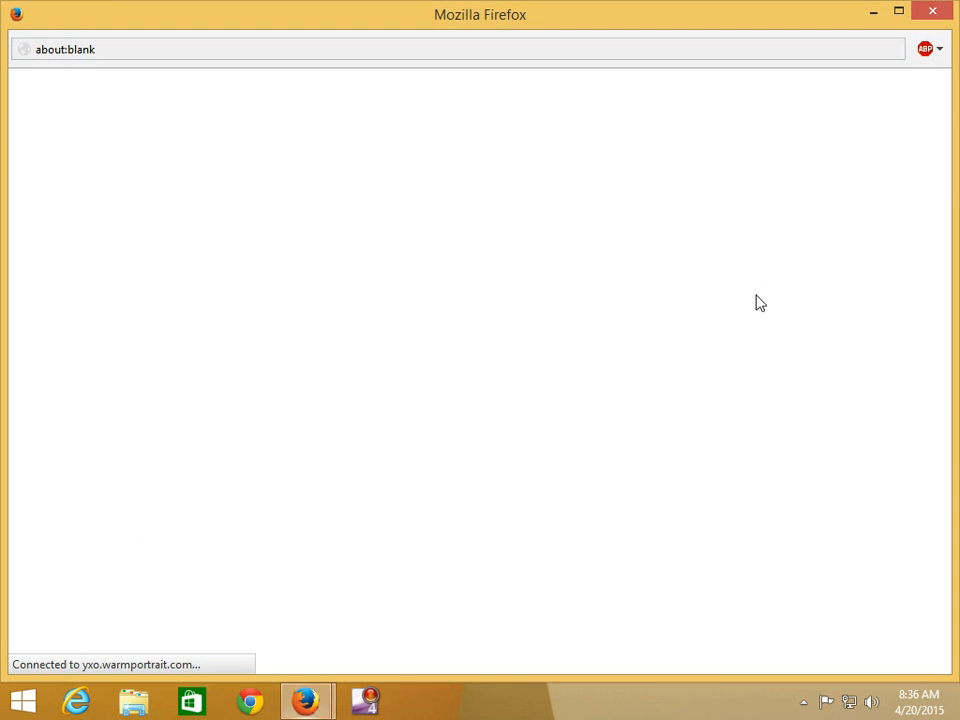
pyautogui.click(933, 11)
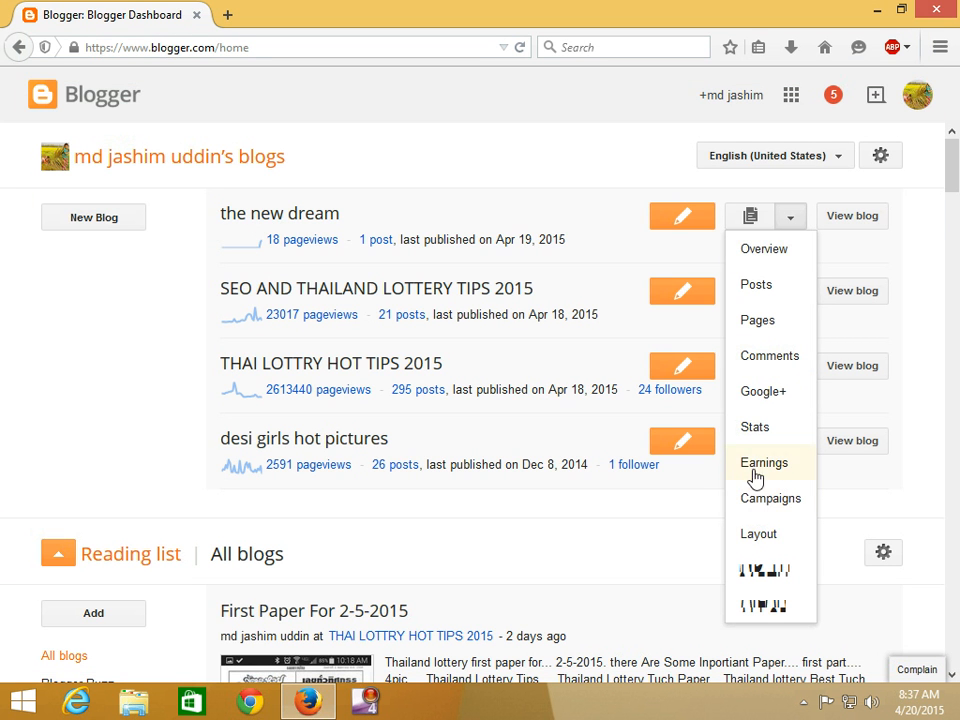
pyautogui.click(755, 605)
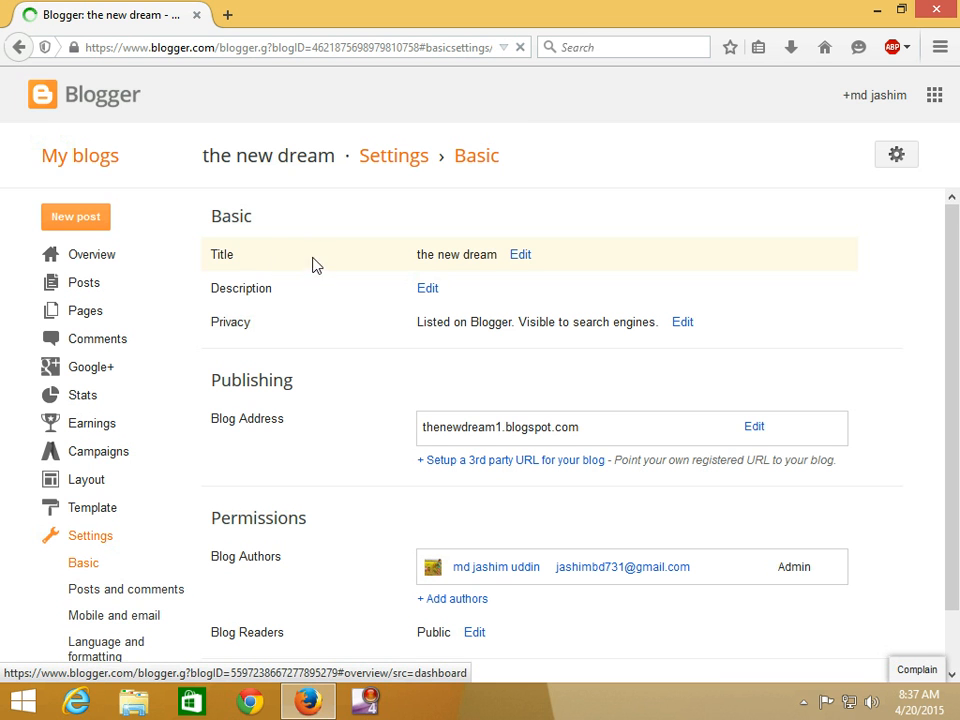
# - Set the blog's description to "this is video tutorial information .blogger tips.more help informiton." and save the changes
pyautogui.scroll(-2, 315, 350)
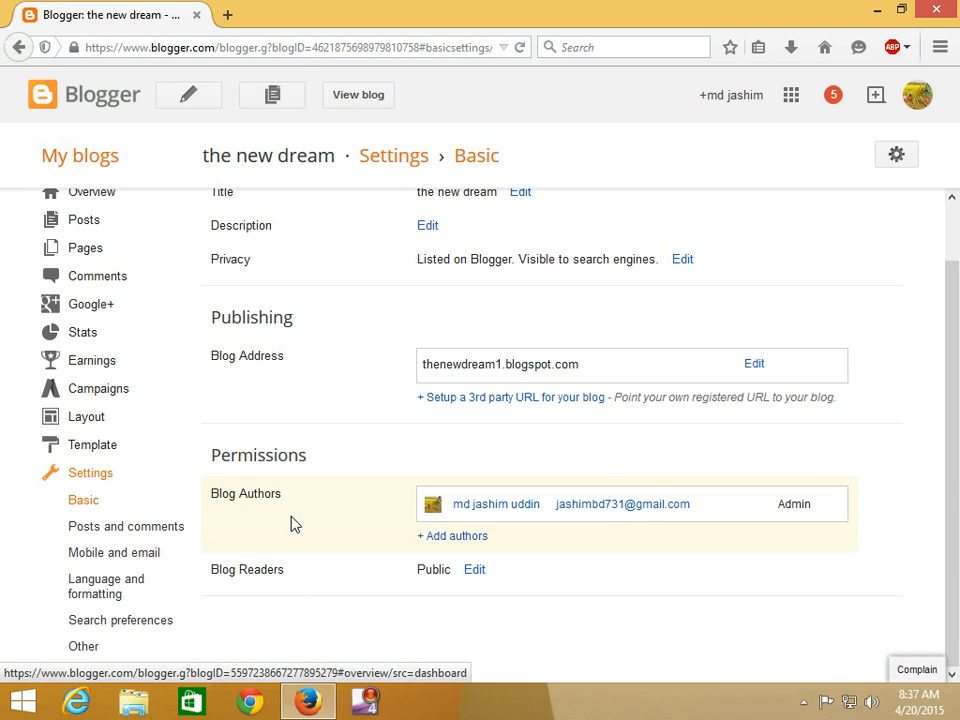
pyautogui.scroll(2, 294, 545)
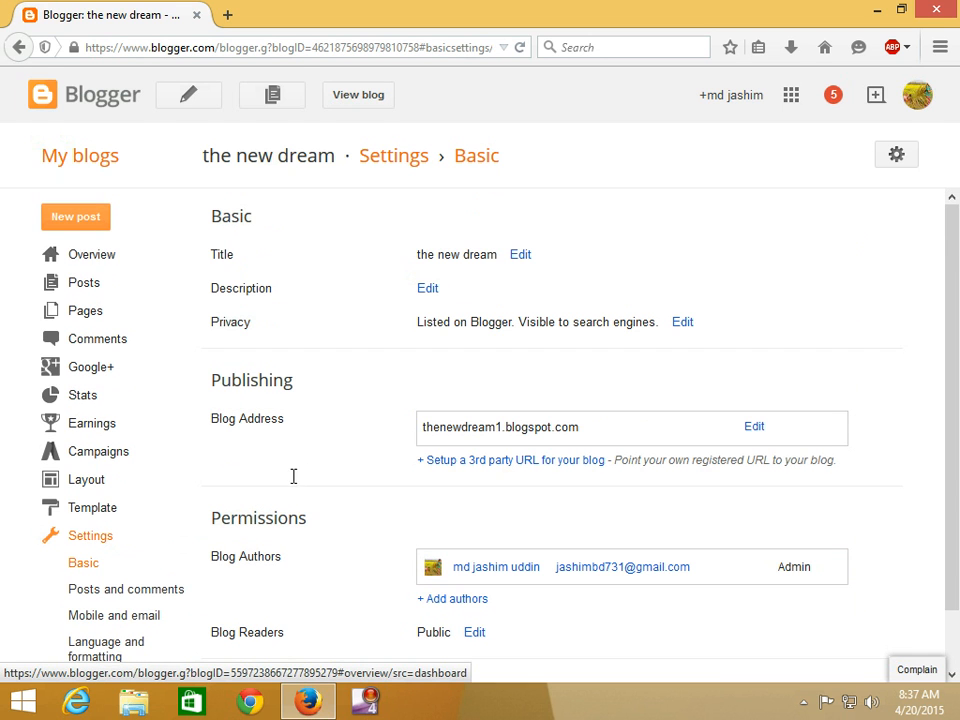
pyautogui.scroll(-2, 229, 443)
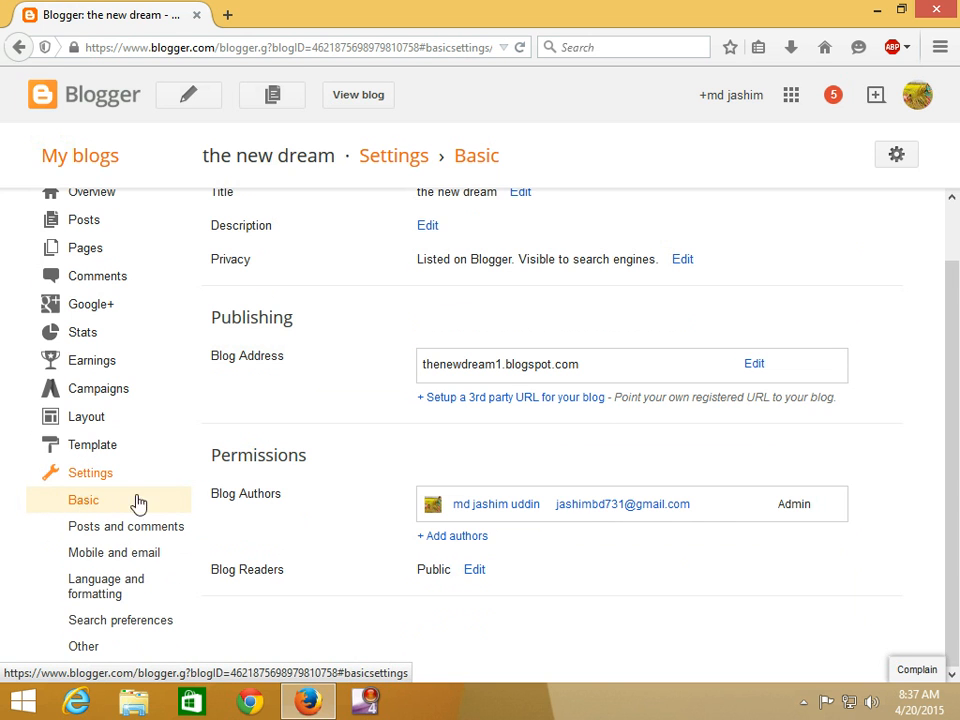
pyautogui.scroll(2, 377, 483)
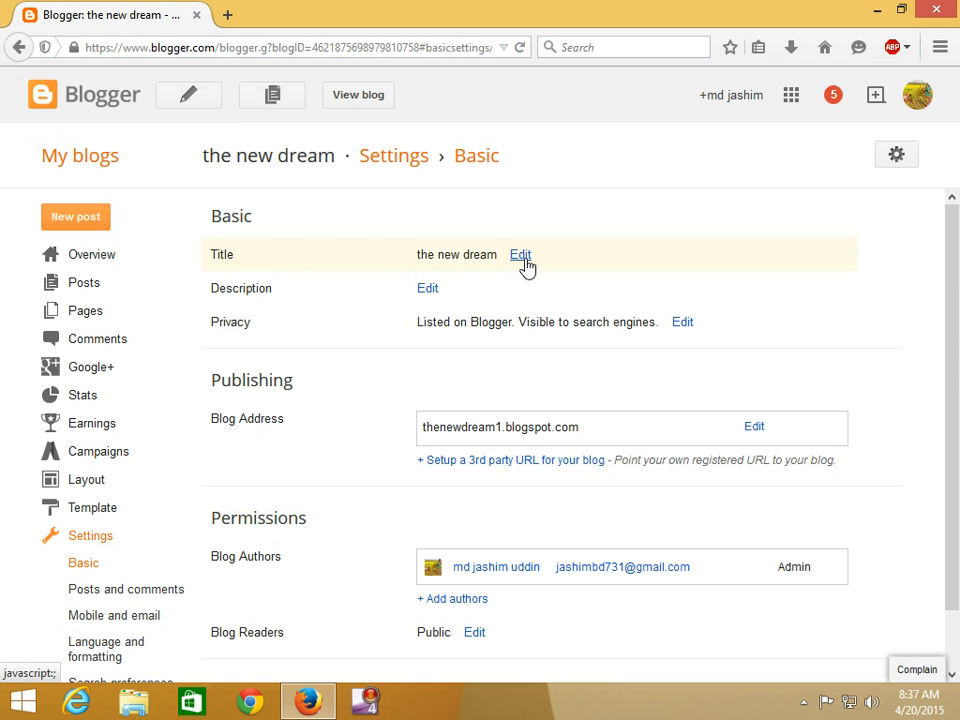
pyautogui.click(428, 290)
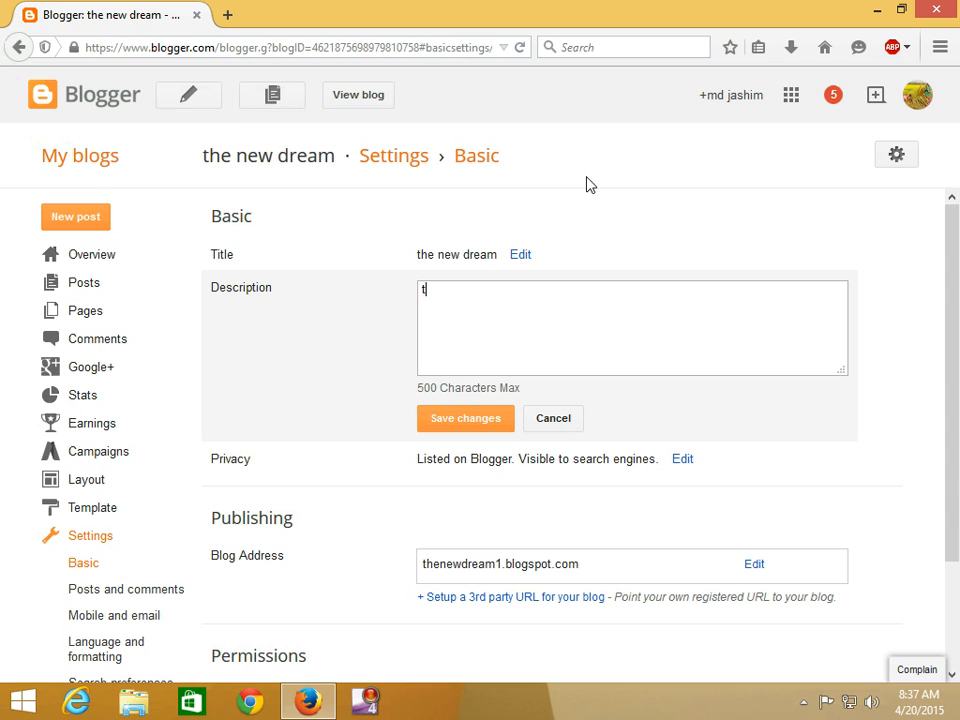
pyautogui.write('his')
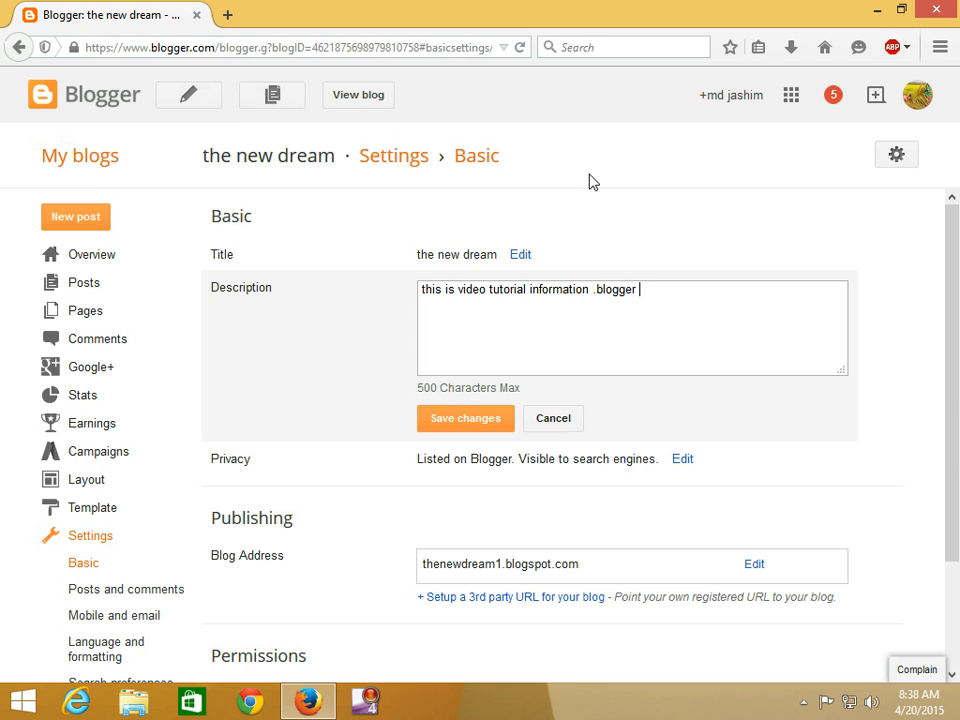
pyautogui.write('ti')
pyautogui.write('an')
pyautogui.press('BackSpace')
pyautogui.press('BackSpace')
pyautogui.write('more help informiton')
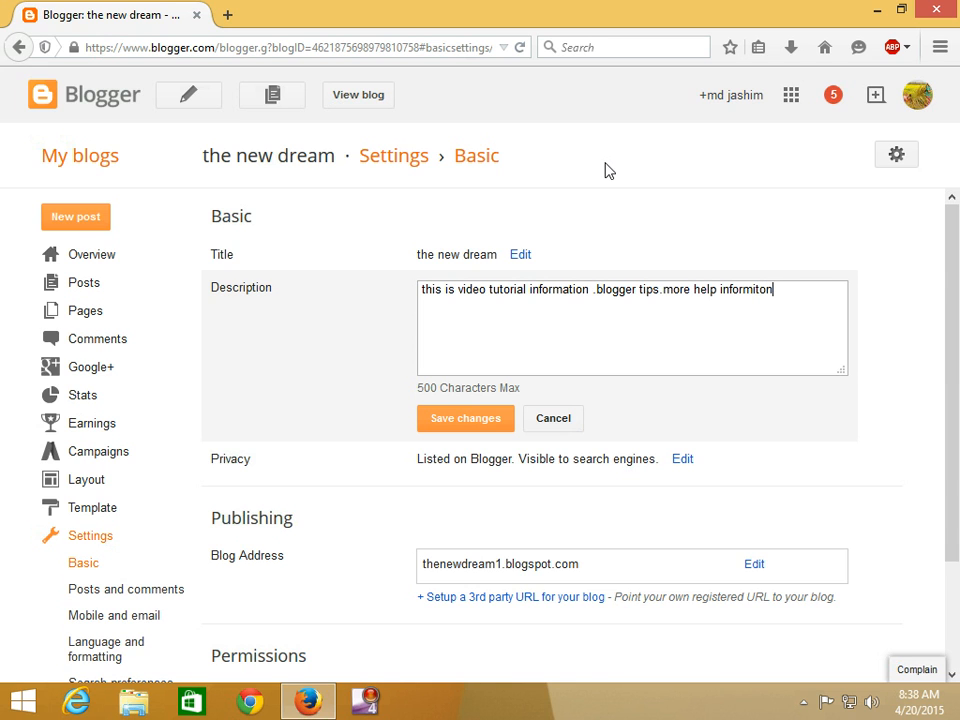
pyautogui.write('.')
pyautogui.click(486, 424)
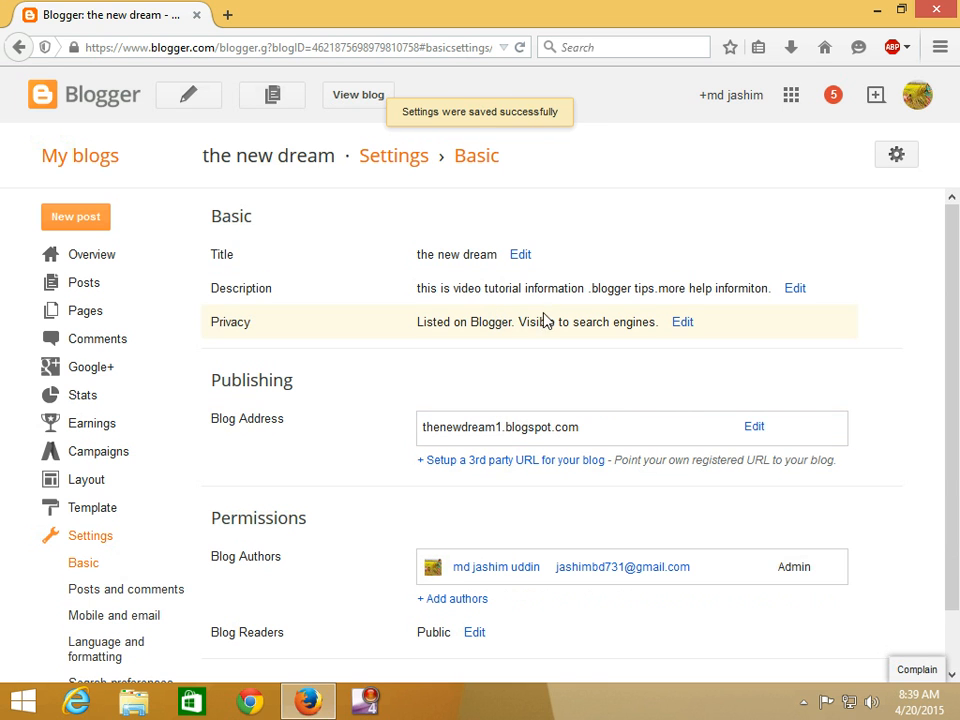
# - In the Posts and comments settings, allow Anyone, including anonymous users, to comment and save the settings
pyautogui.scroll(-1, 545, 321)
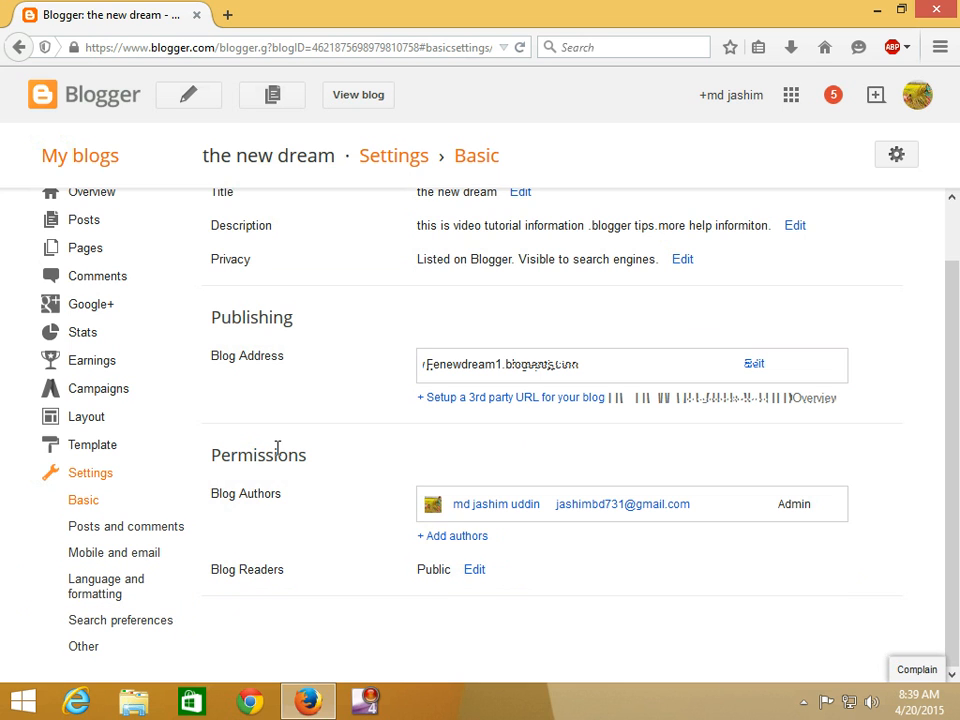
pyautogui.click(110, 528)
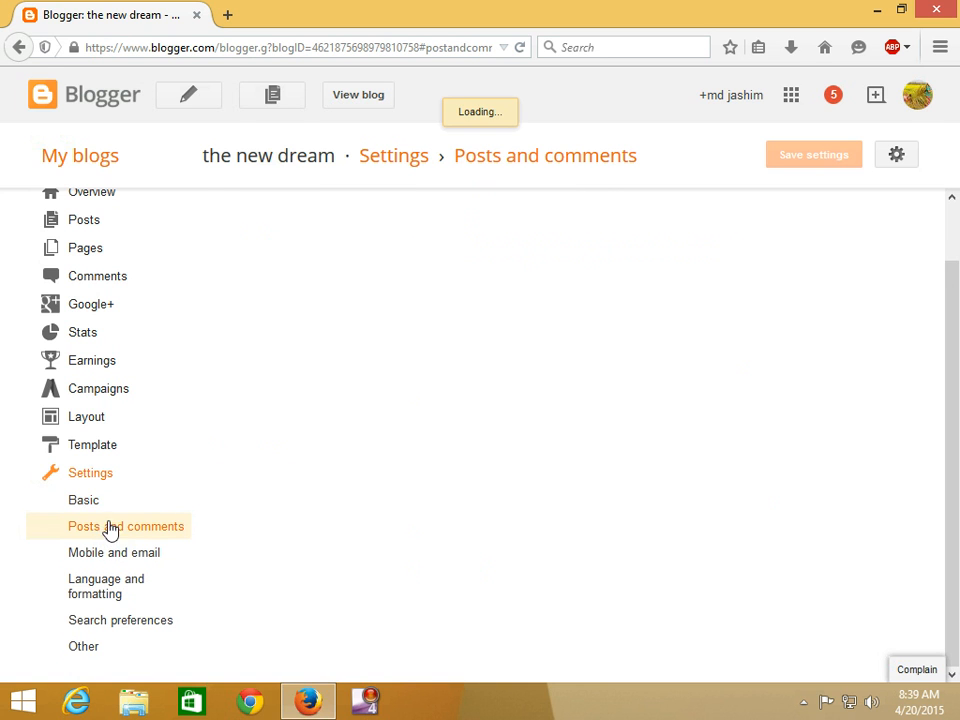
pyautogui.scroll(2, 360, 465)
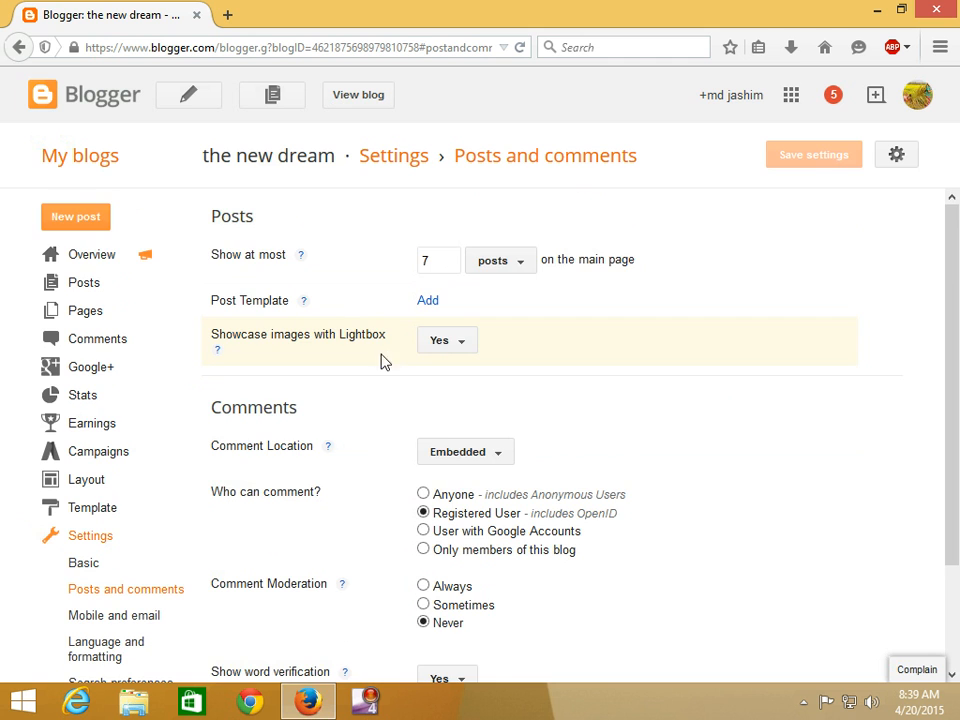
pyautogui.scroll(-2, 445, 356)
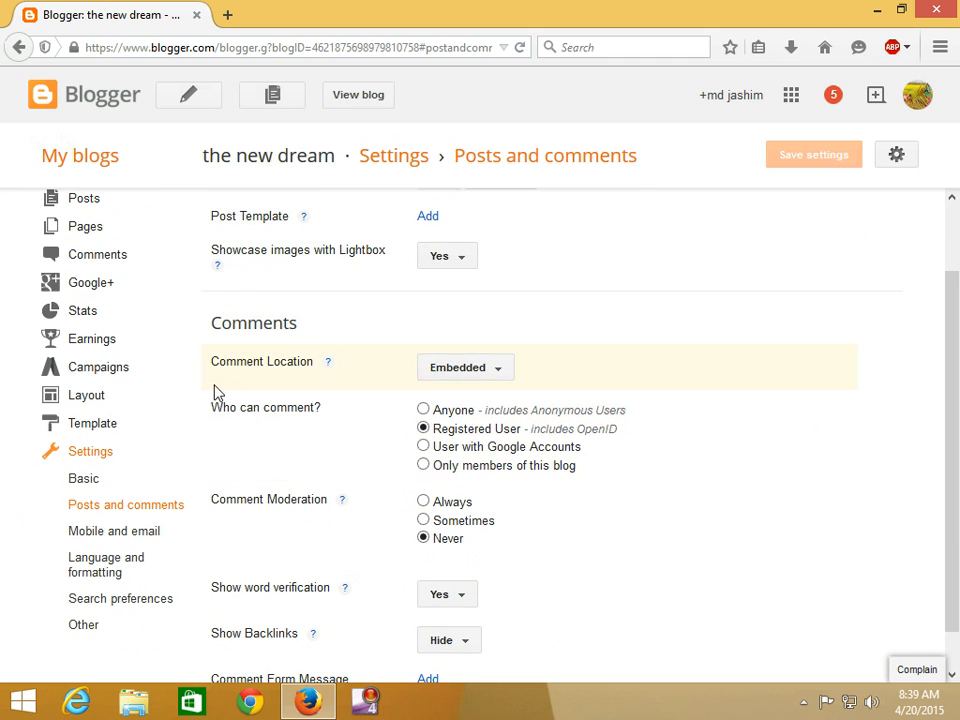
pyautogui.click(424, 411)
pyautogui.scroll(-1, 480, 424)
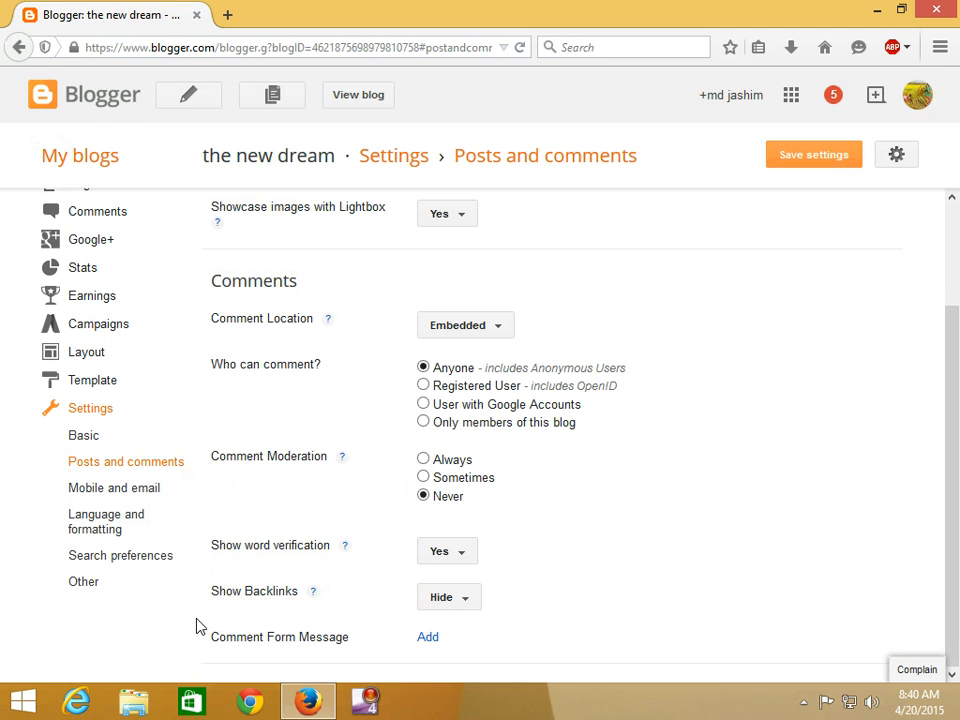
pyautogui.click(108, 495)
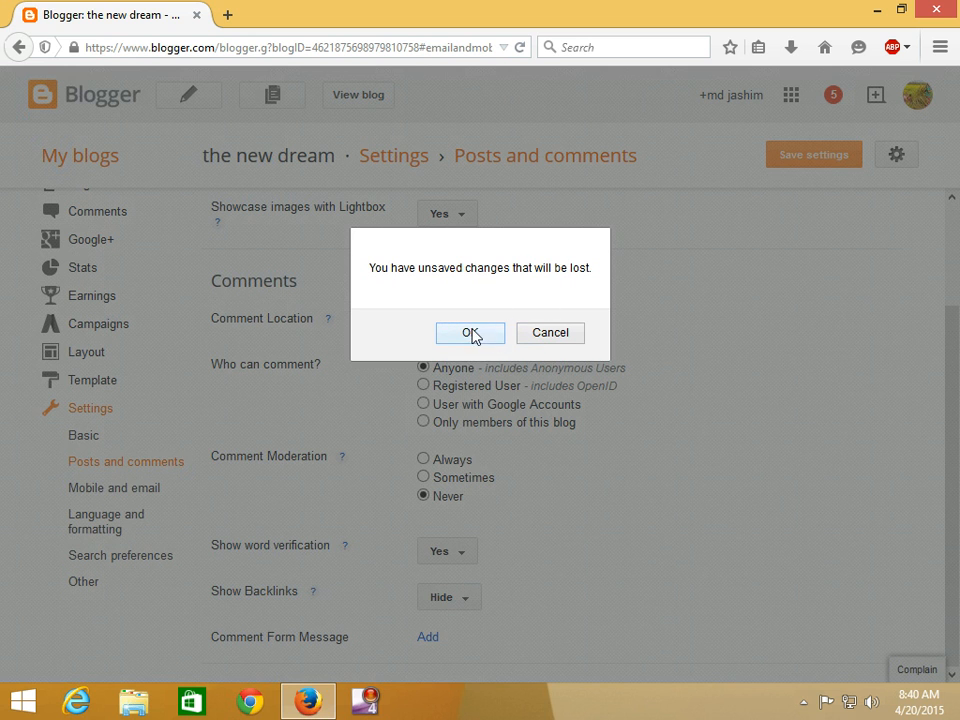
pyautogui.click(537, 338)
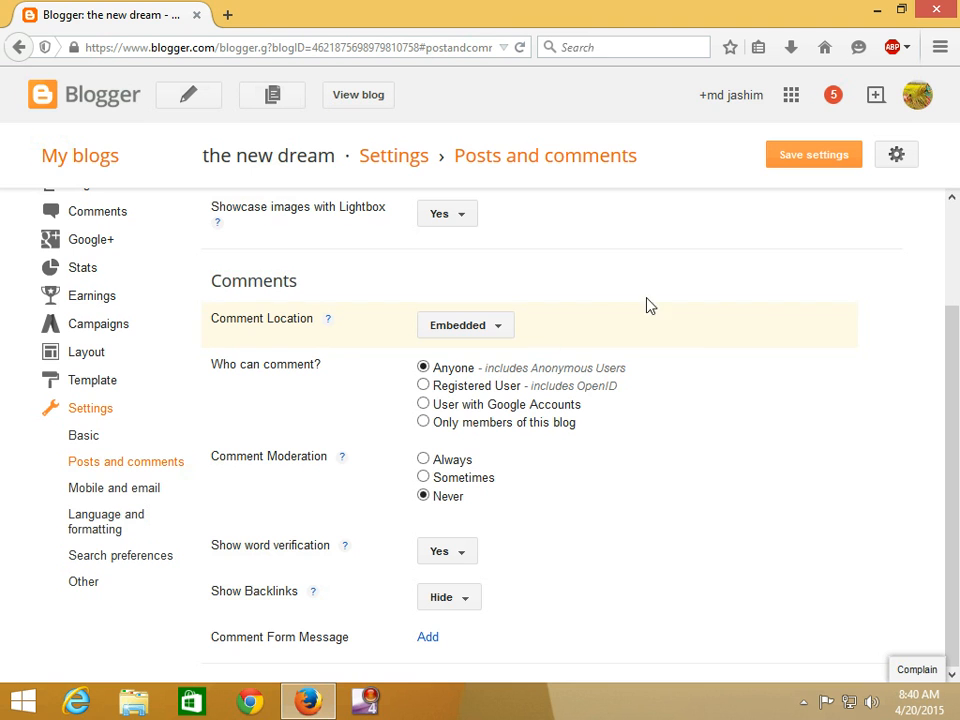
pyautogui.click(775, 164)
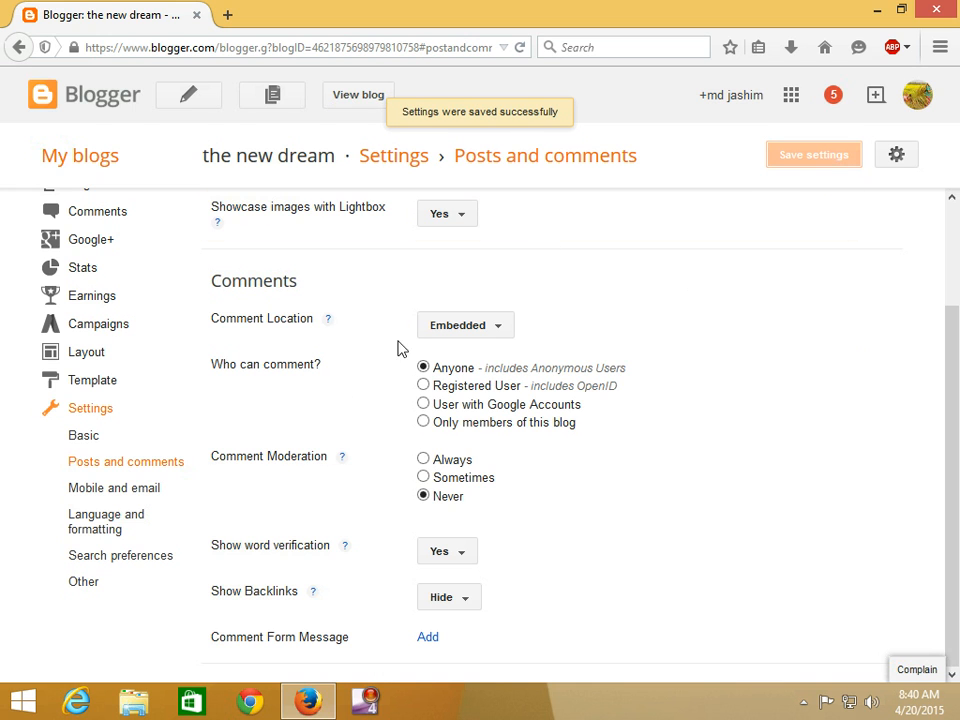
# - Review the blog's Mobile and email settings and its Language and formatting settings
pyautogui.click(110, 492)
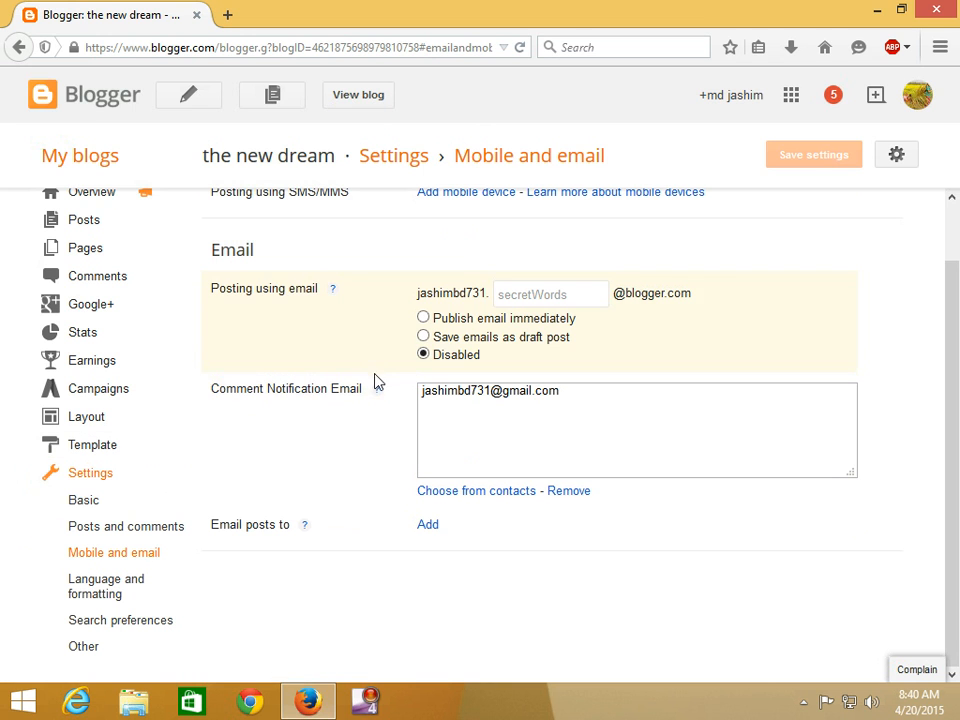
pyautogui.scroll(1, 379, 424)
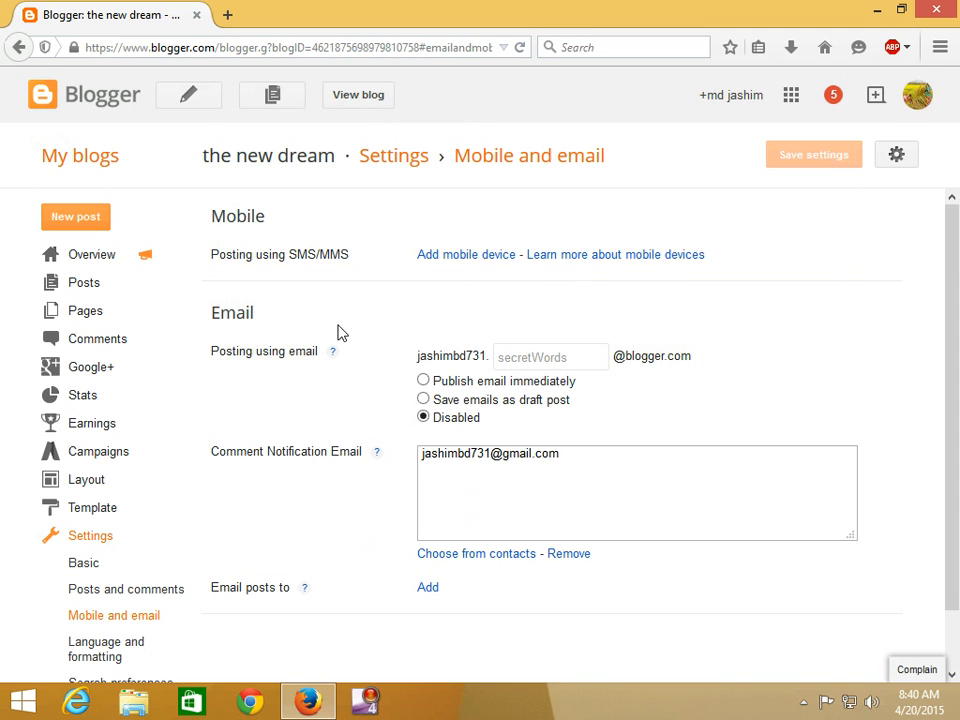
pyautogui.scroll(-1, 328, 362)
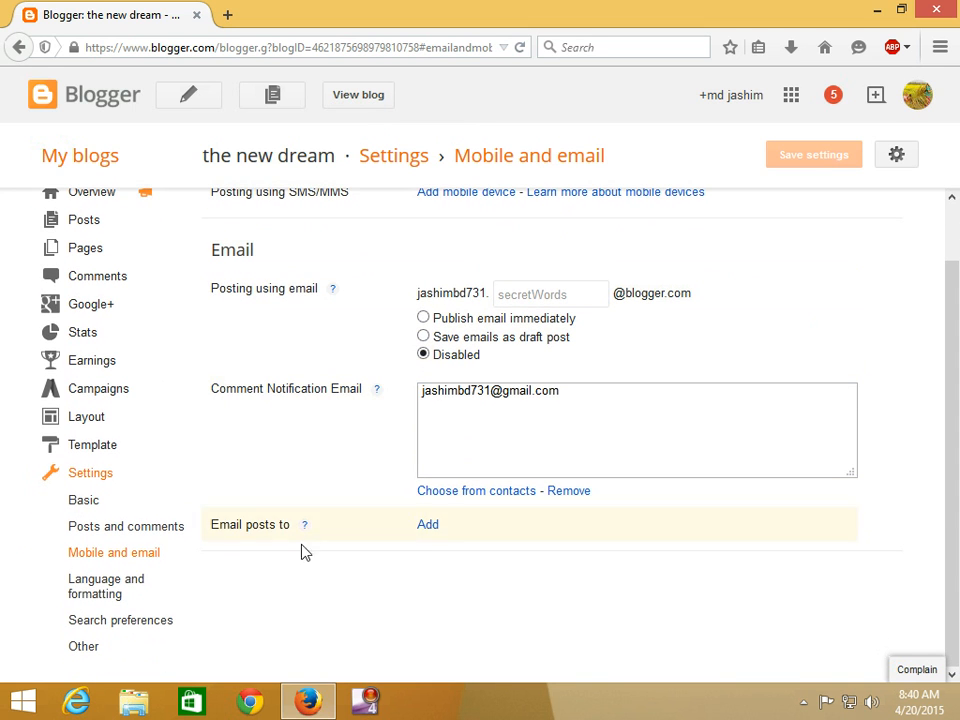
pyautogui.click(106, 592)
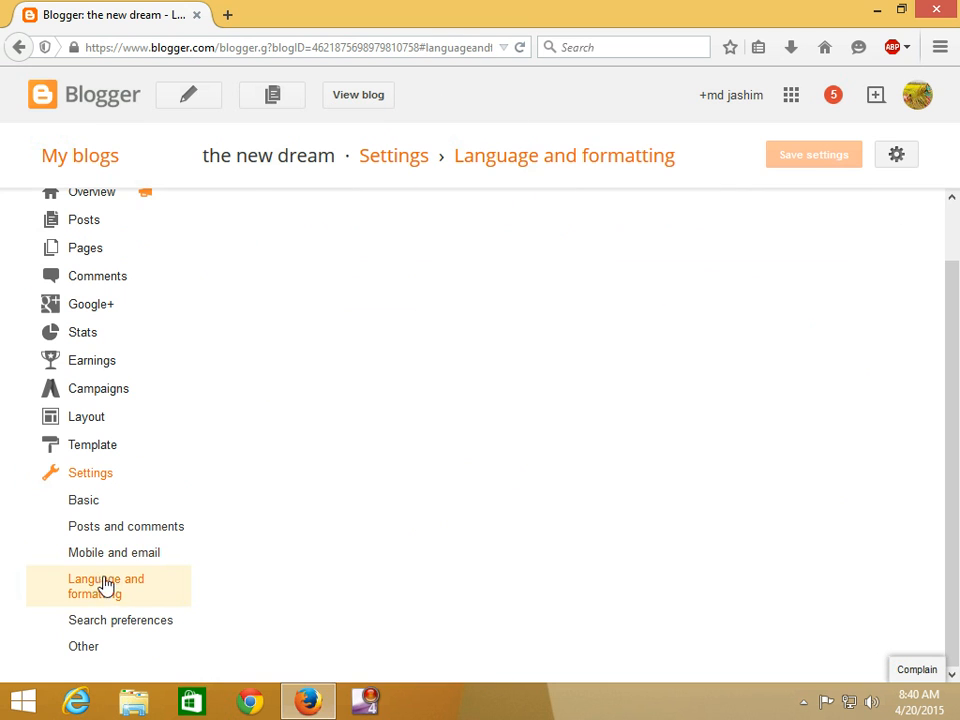
pyautogui.scroll(1, 300, 440)
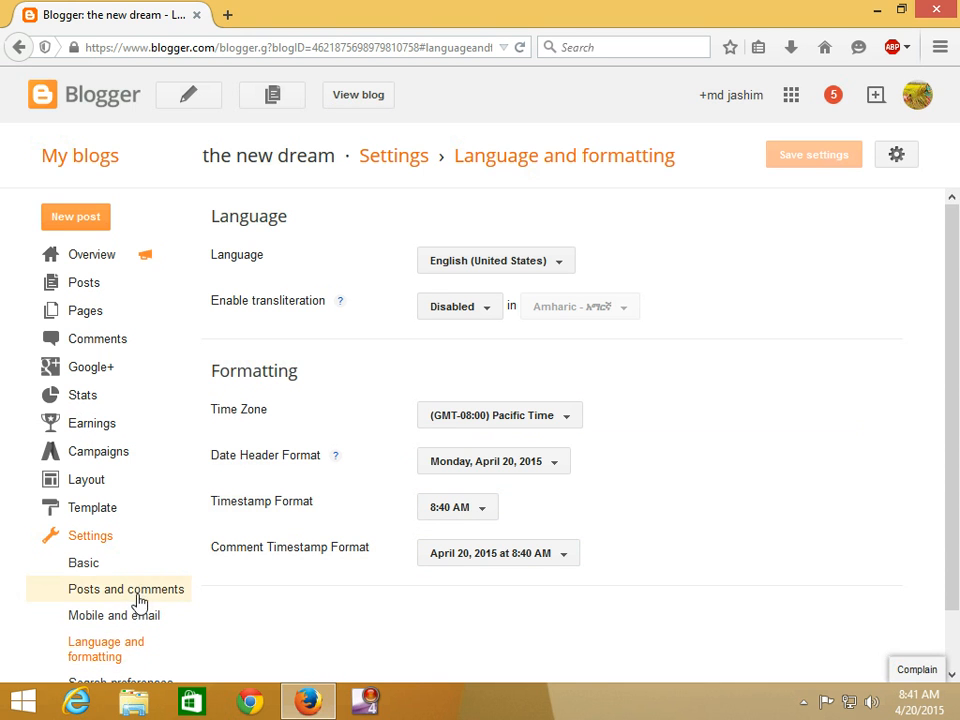
# - Open the Search preferences settings and enable the search description under Meta tags
pyautogui.scroll(-1, 130, 632)
pyautogui.click(118, 624)
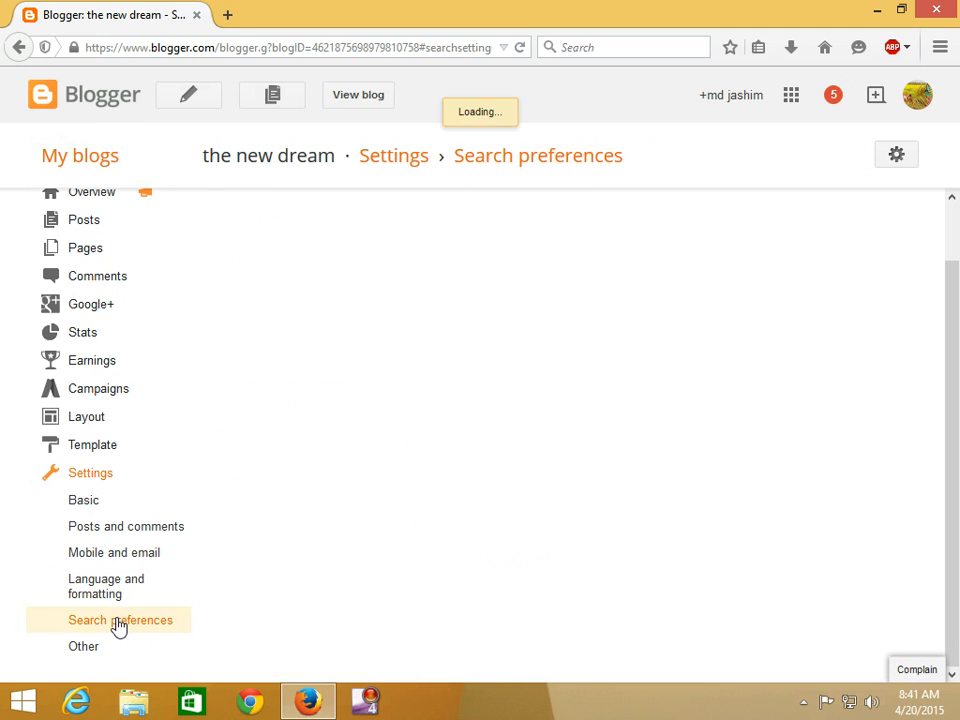
pyautogui.scroll(1, 418, 468)
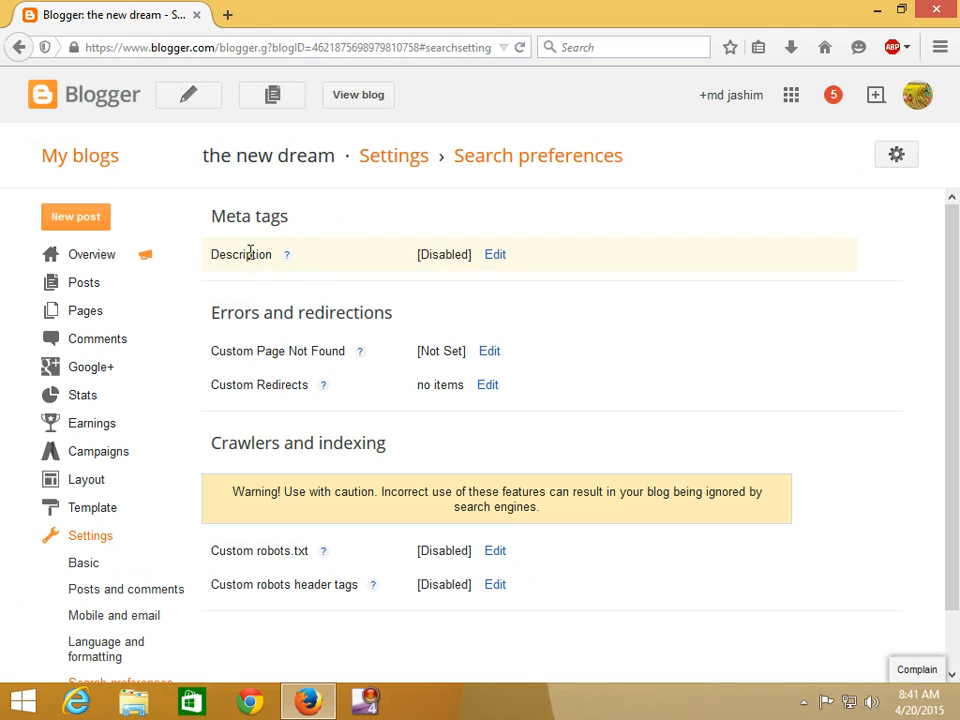
pyautogui.click(494, 256)
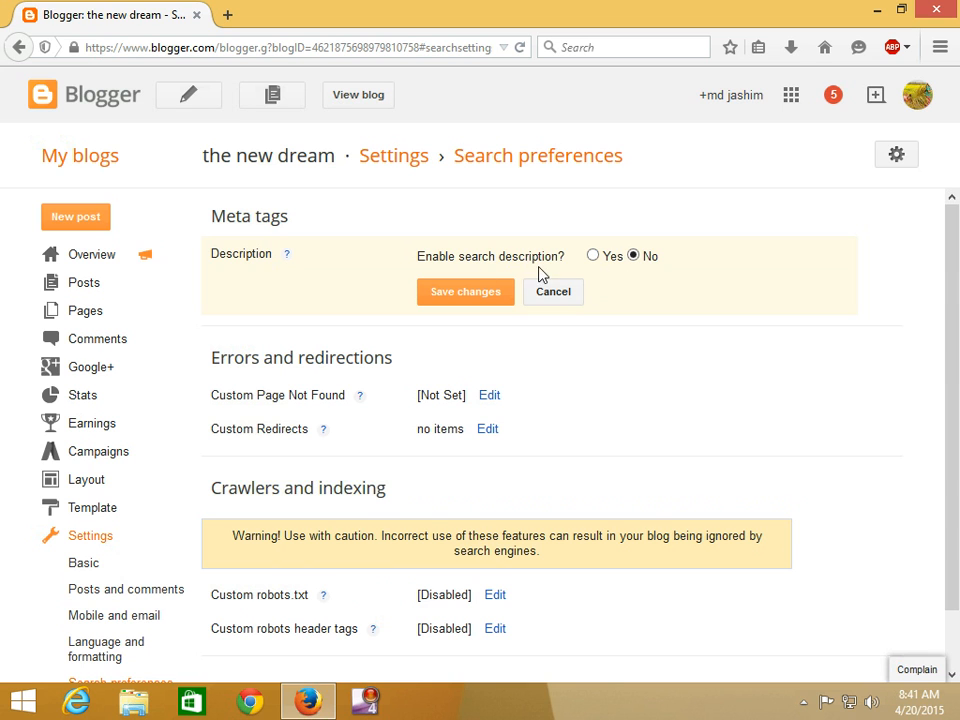
pyautogui.click(592, 256)
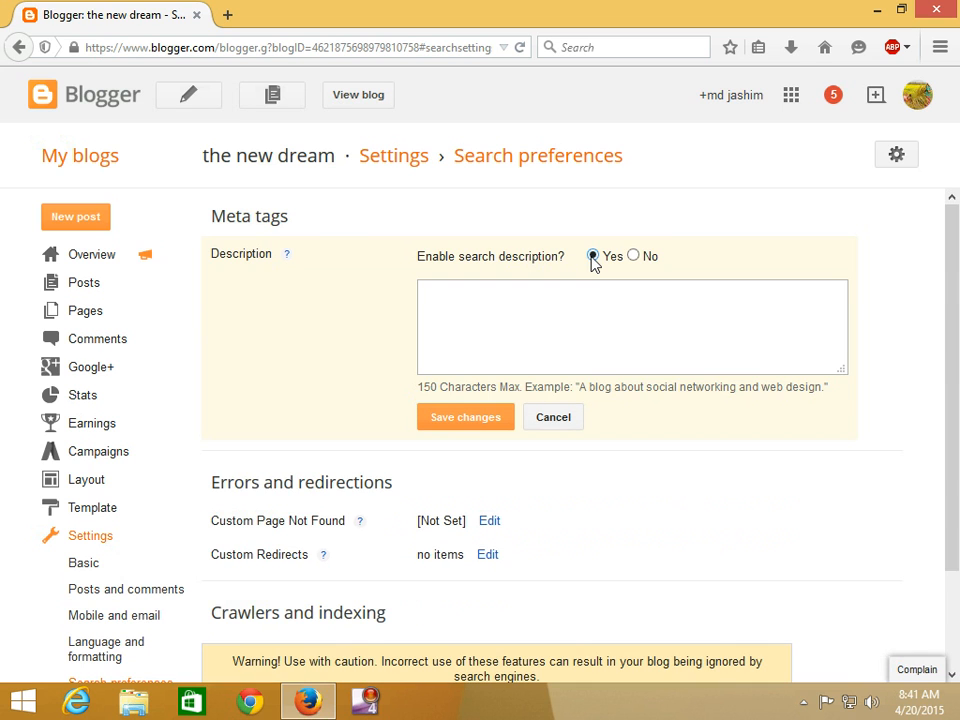
# - Enter the search description "thenew dream video tutotiral .information about blogger tips.more help informiaton." and save the changes
pyautogui.click(467, 302)
pyautogui.write('henew dream')
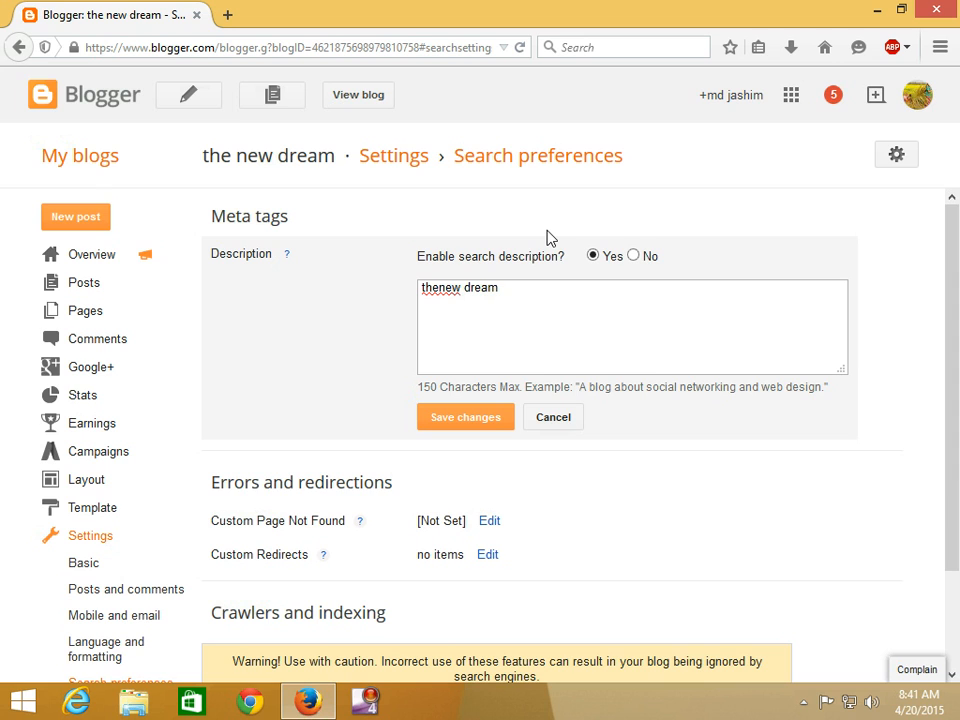
pyautogui.write(' video tutotiral ')
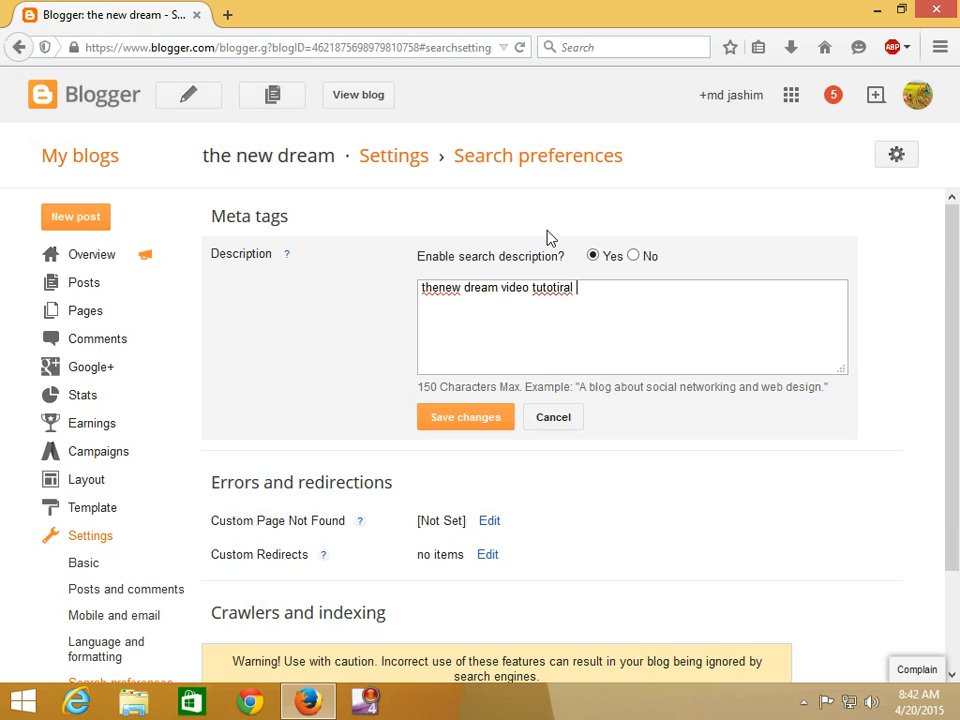
pyautogui.write('.information')
pyautogui.write('ab')
pyautogui.write('out b')
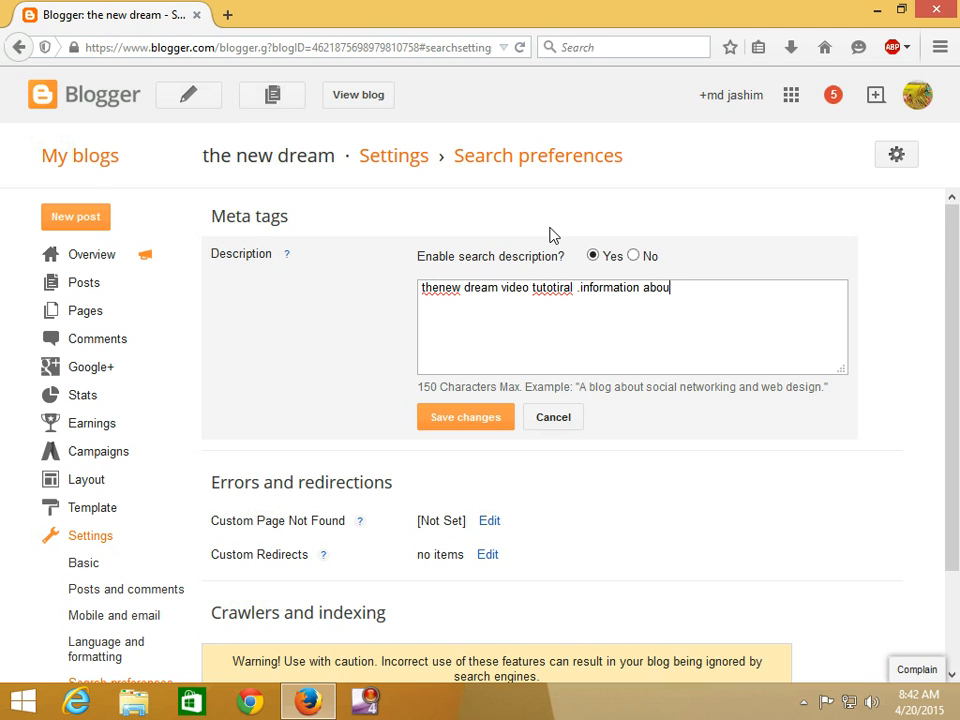
pyautogui.write('logger tips.more ')
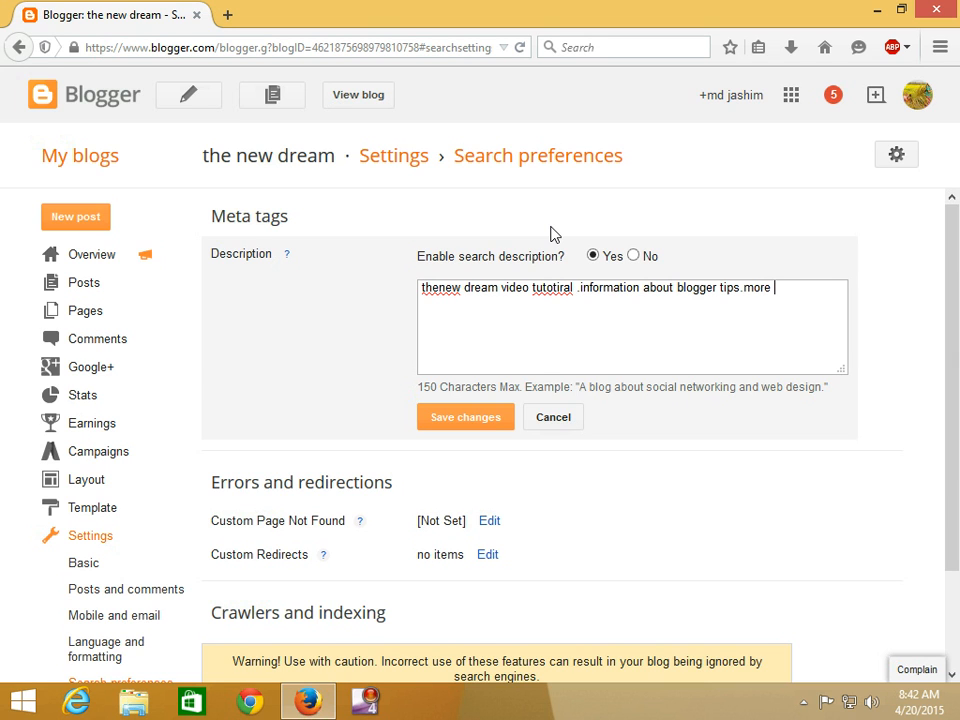
pyautogui.write('hrelp informiaton.')
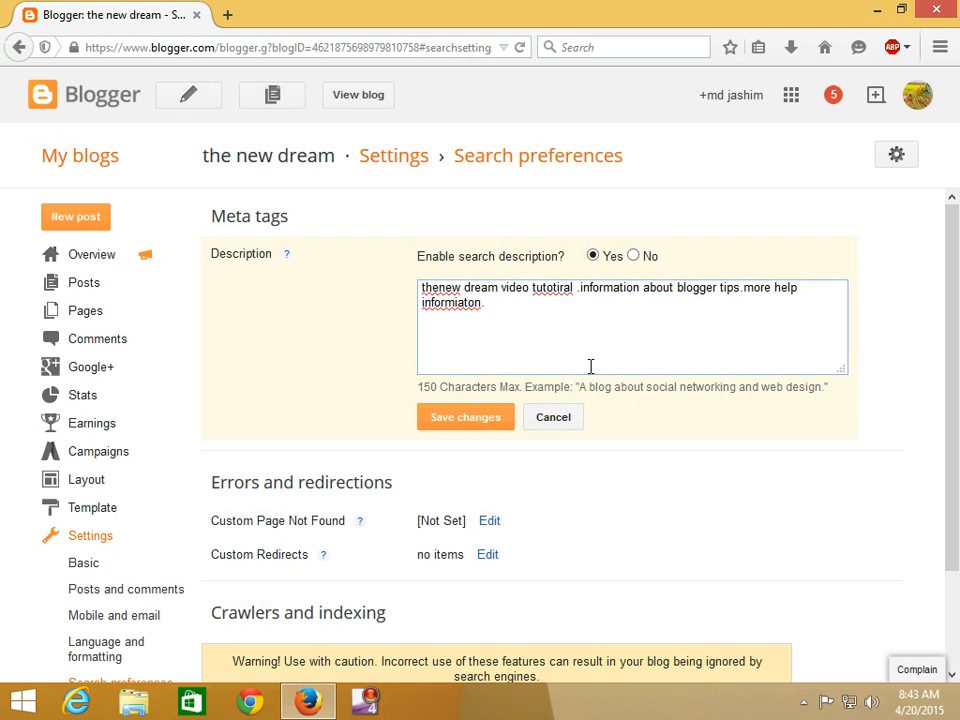
pyautogui.click(479, 425)
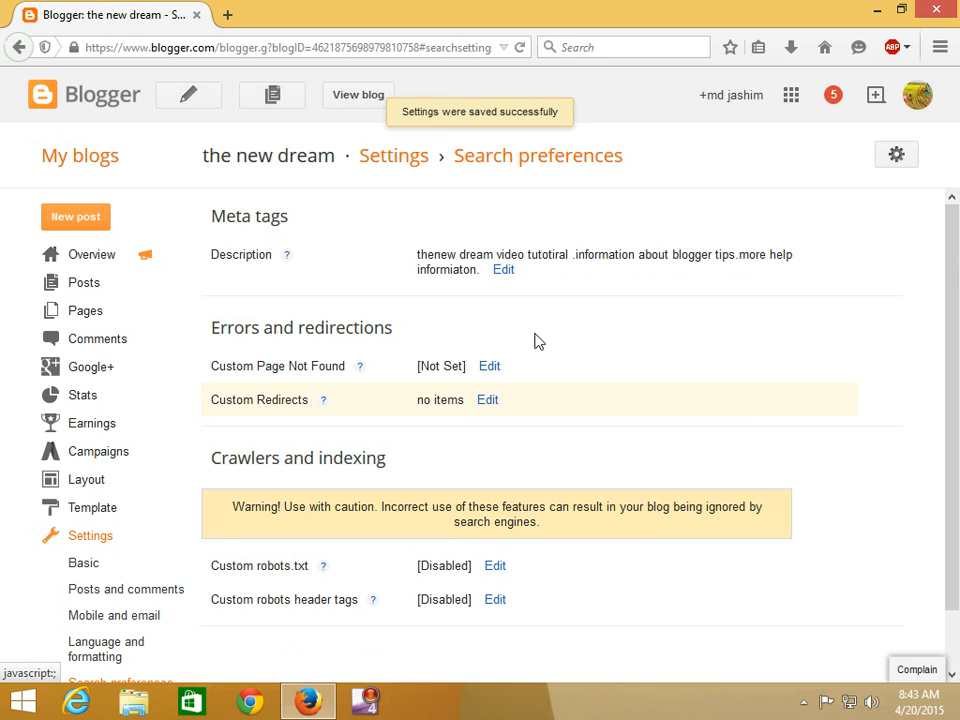
# - Review the Errors and redirections and the Crawlers and indexing sections of the Search preferences settings
pyautogui.scroll(-1, 536, 356)
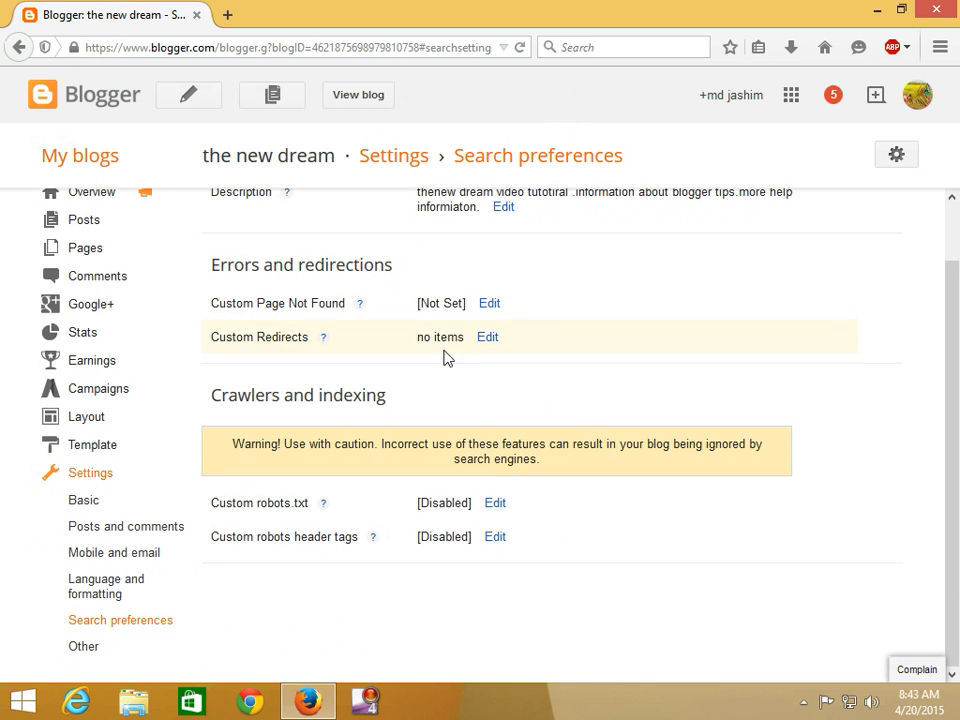
pyautogui.scroll(1, 392, 308)
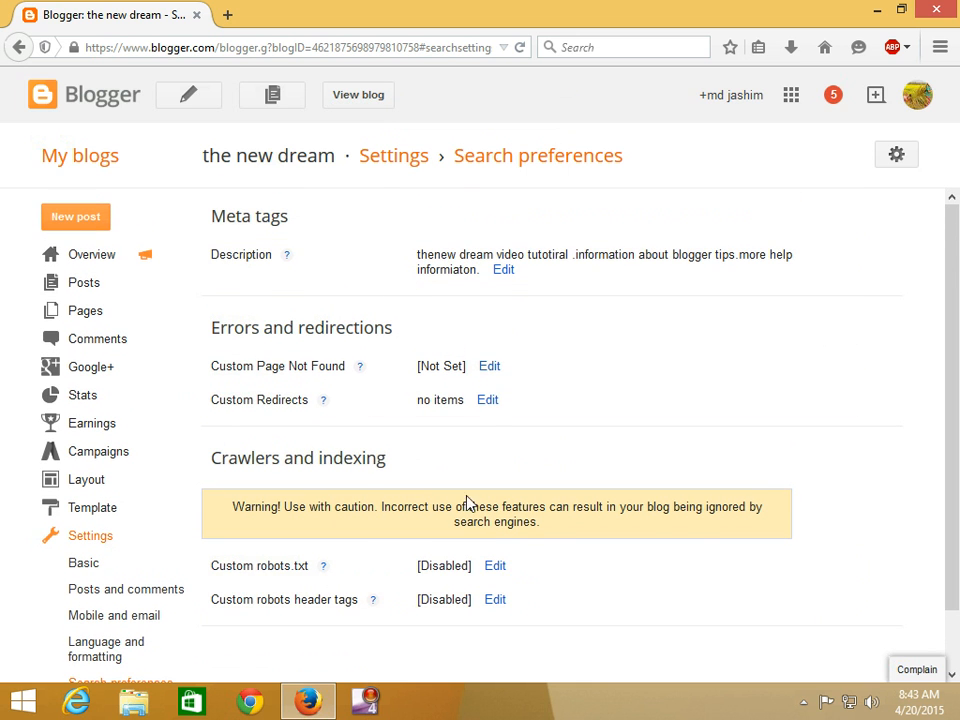
pyautogui.scroll(-1, 474, 408)
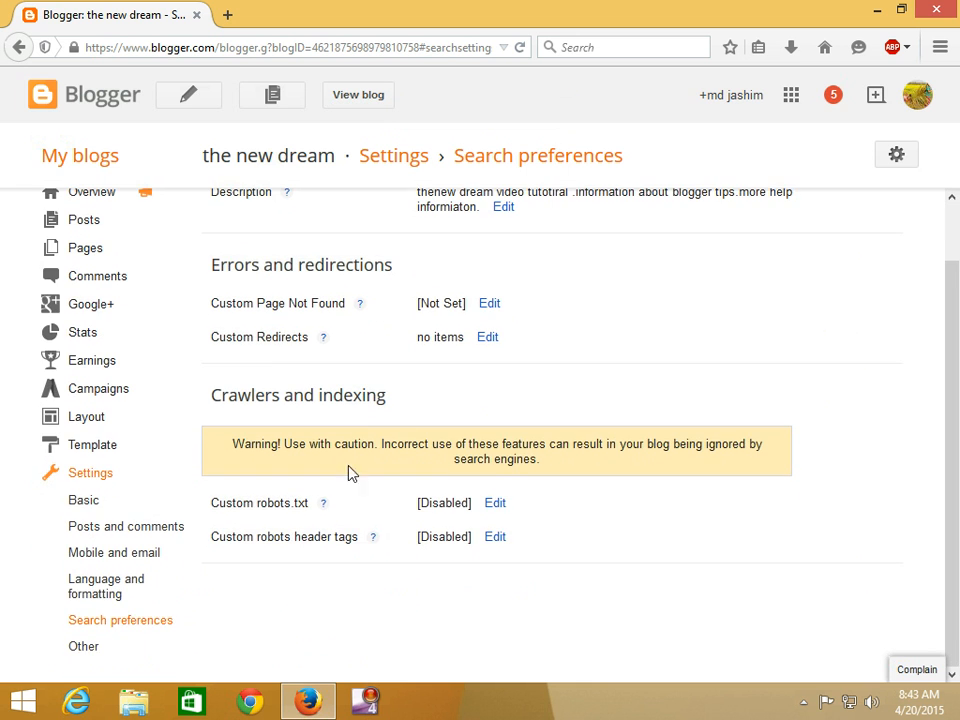
# - Open the Other settings and review the blog tools, site feed, OpenID, adult content and Google Analytics options
pyautogui.click(112, 656)
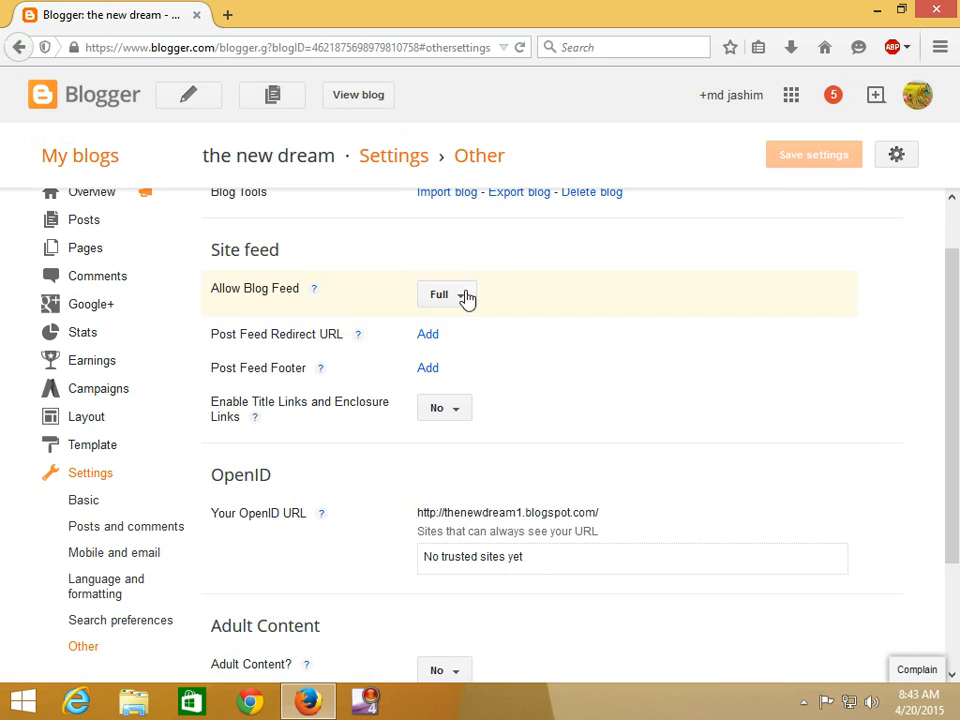
pyautogui.scroll(1, 500, 270)
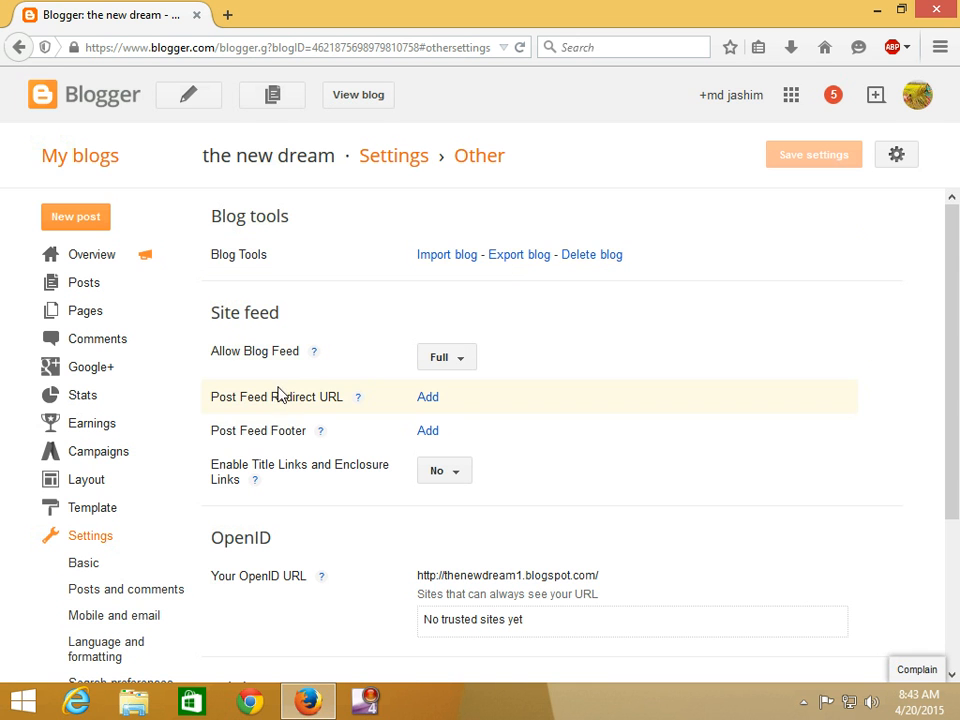
pyautogui.scroll(-3, 376, 385)
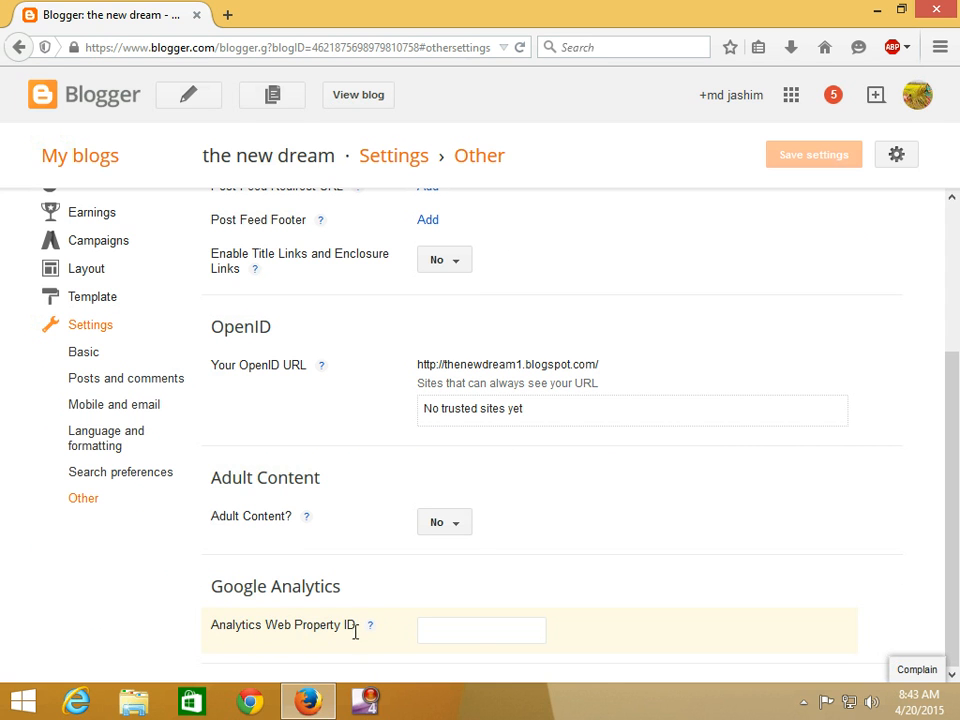
pyautogui.scroll(5, 508, 568)
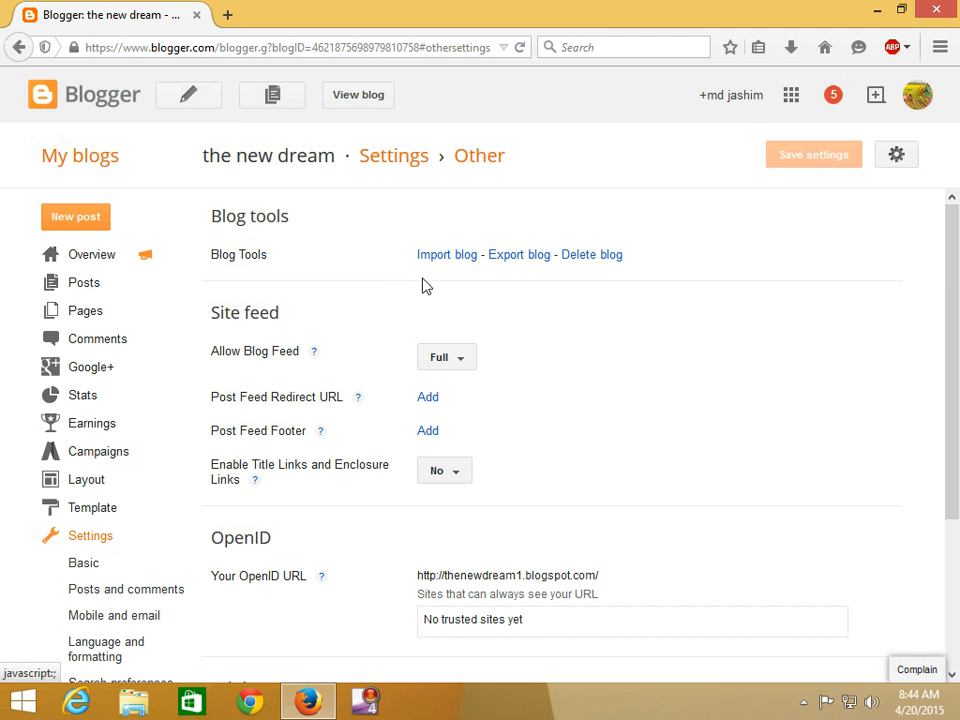
pyautogui.scroll(-4, 551, 362)
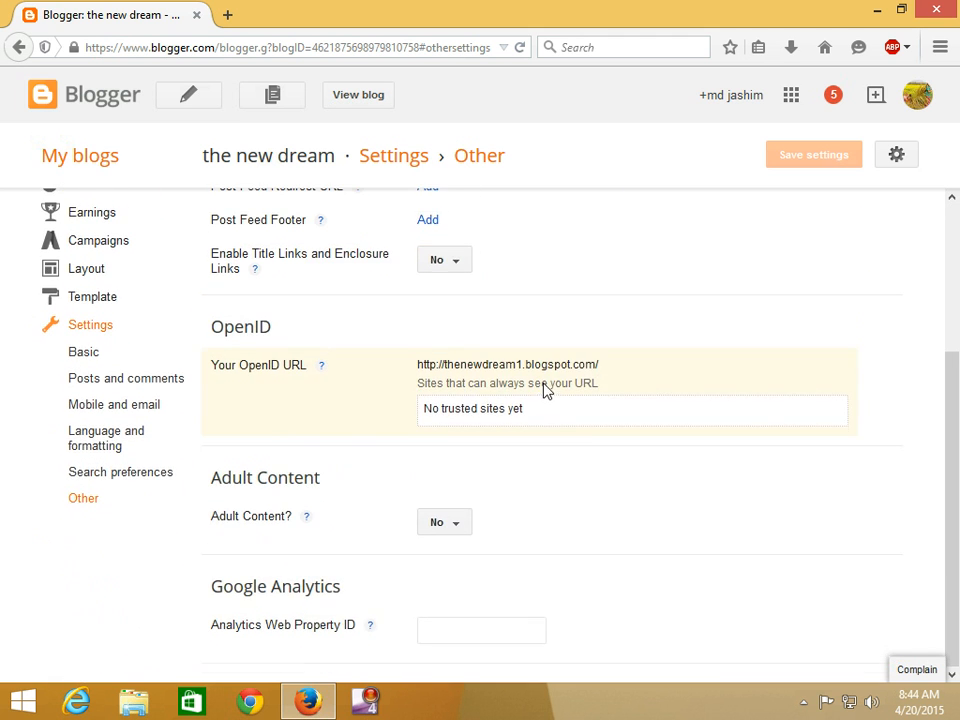
pyautogui.scroll(4, 538, 385)
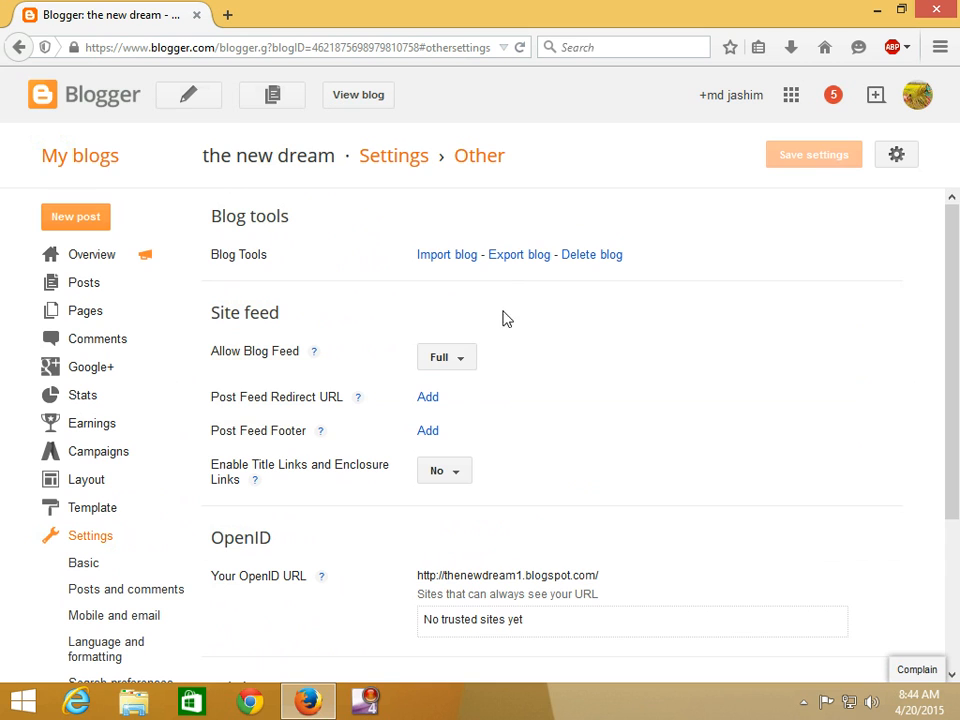